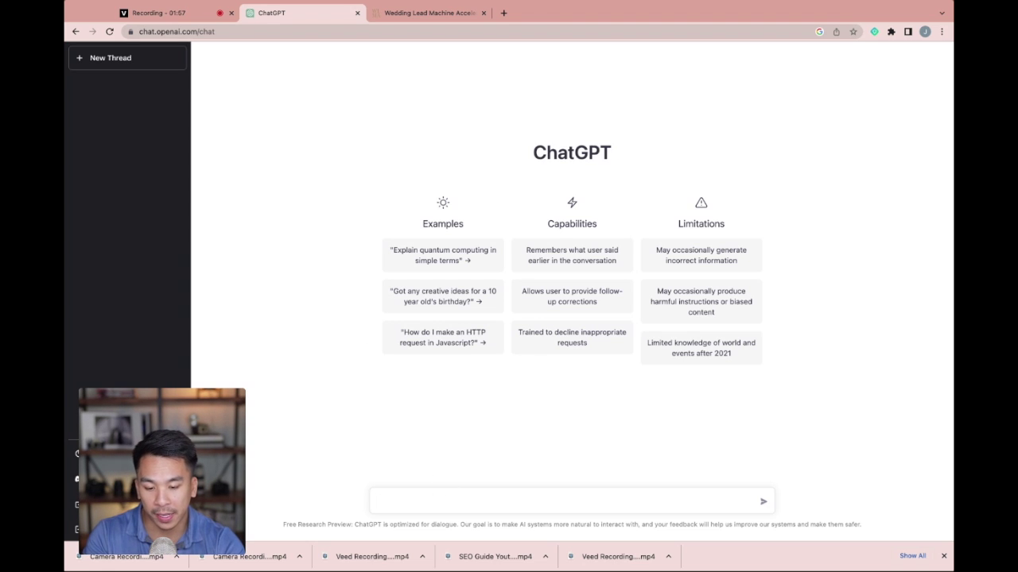
Submit the prompt "Make a wedding photography contract, where there is a non-refundable 50% deposit".
text(Make a wedding photography contract, where)
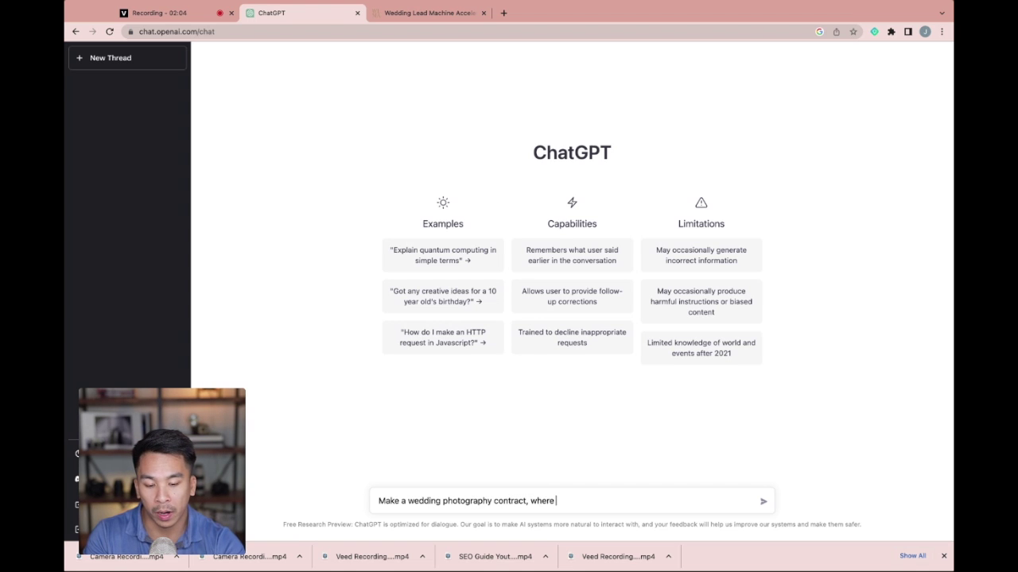
text( the)
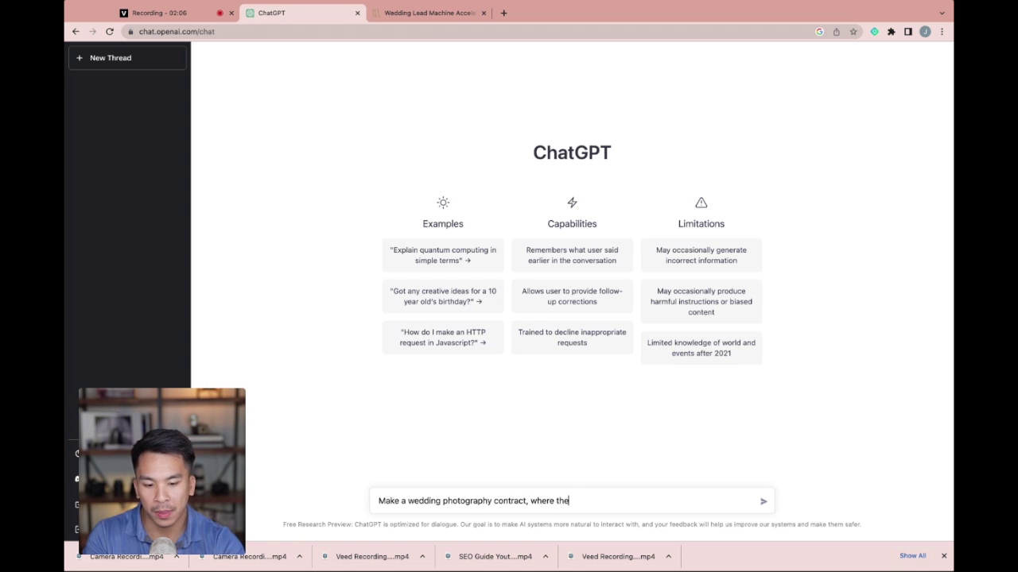
text(re is a non-refundable)
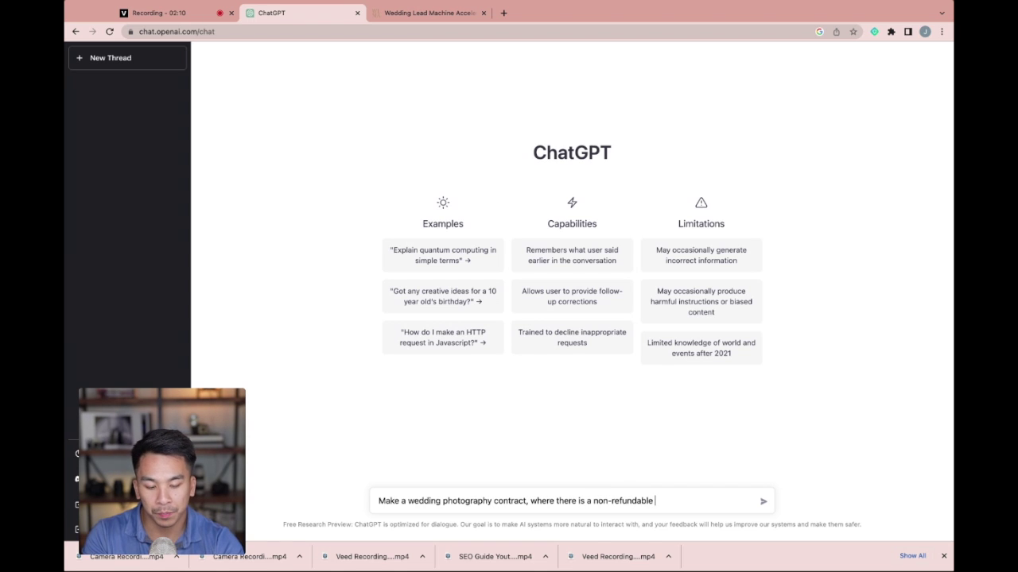
text( 50% deposit)
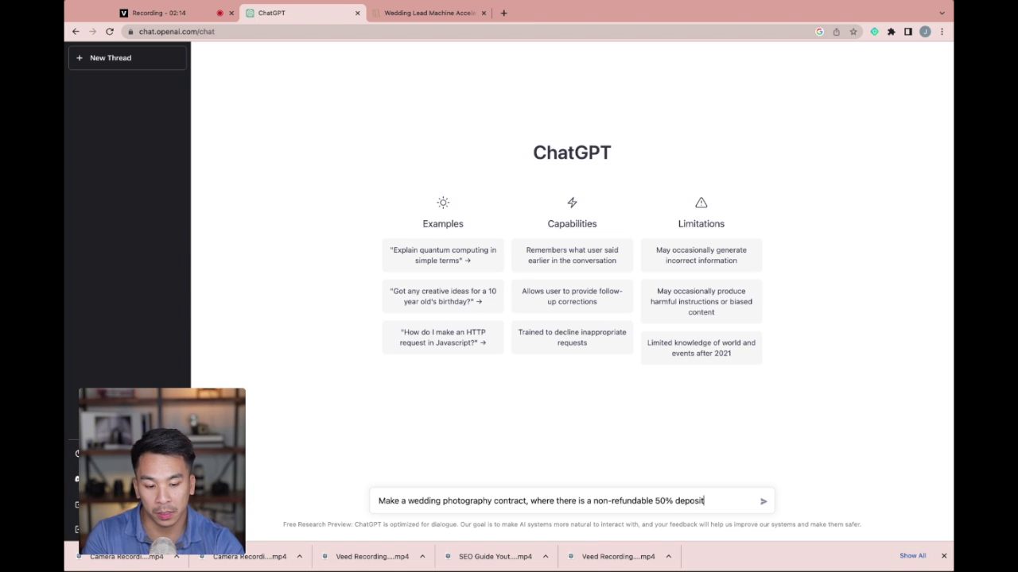
key(Return)
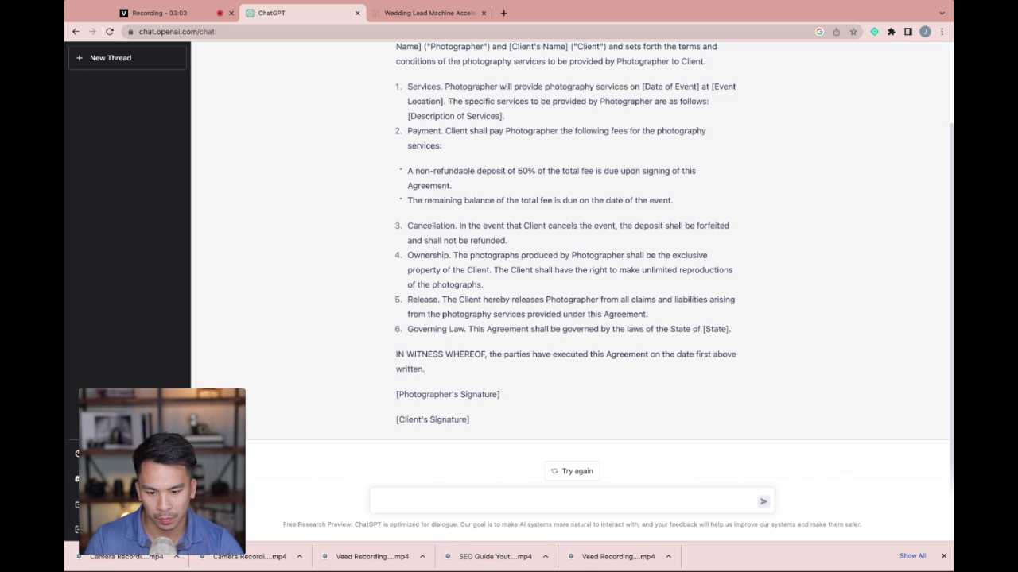
Ask for a reply with the prompt "Write an email reply to a client asking for a refund that goes against our contract".
scroll(799, 357, up, 2)
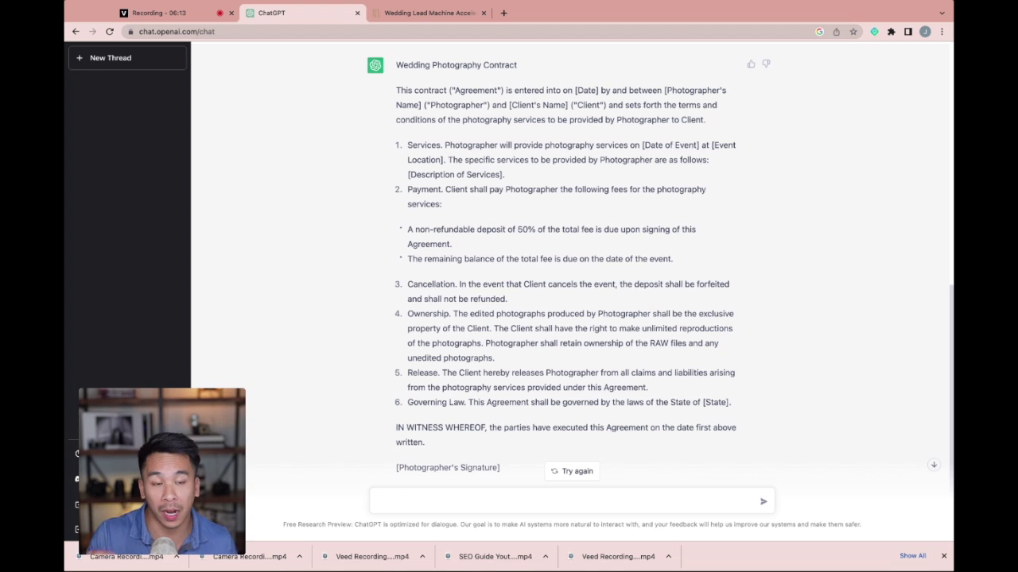
scroll(438, 498, down, 2)
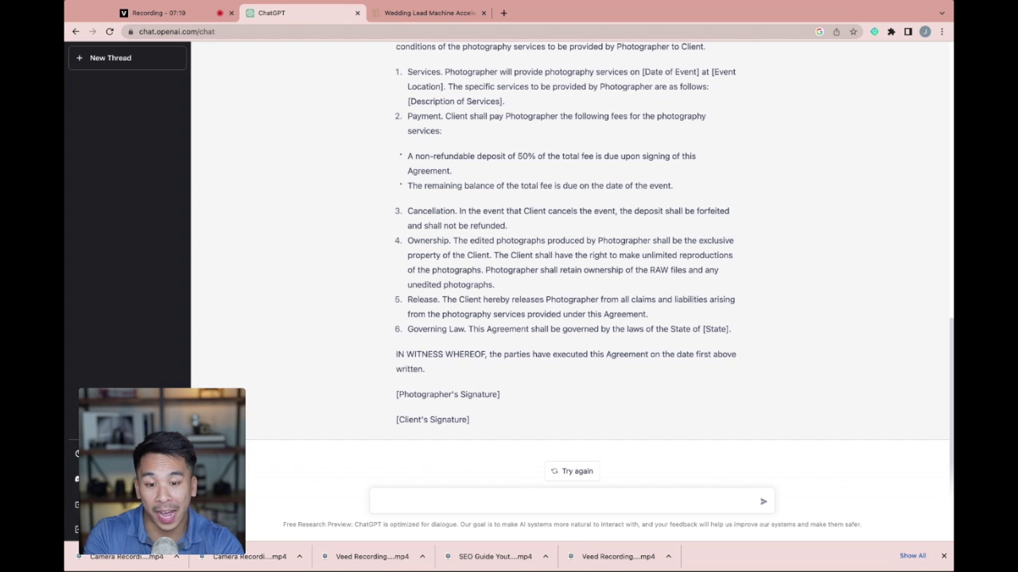
text(Write an email reply to a client asking for a refund that goes againest our c)
key(BackSpace)
key(BackSpace)
key(BackSpace)
key(BackSpace)
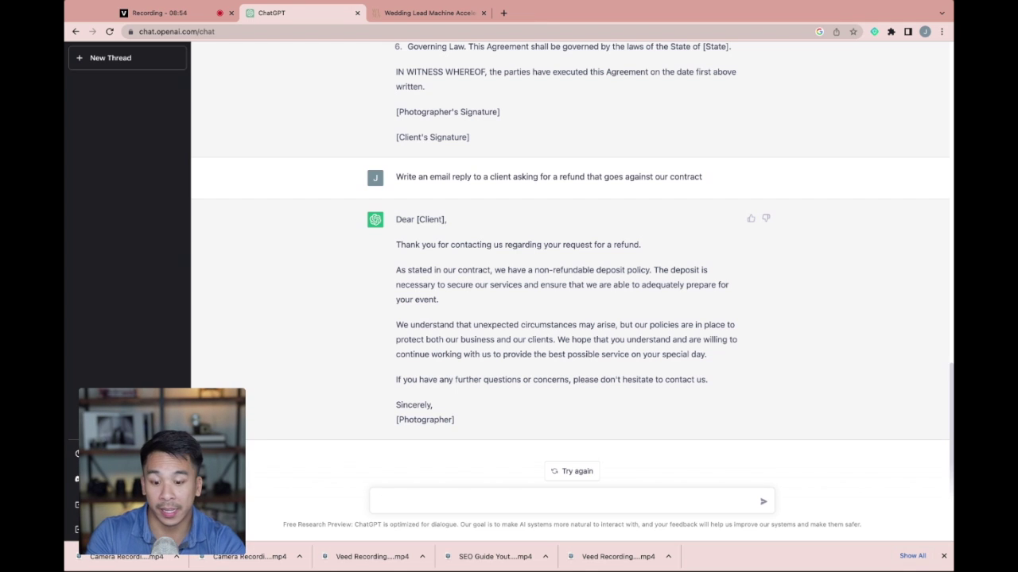
Request a reworded refund email with "Write the same thing, but in a happier more pleasant tone".
text(Write the same th)
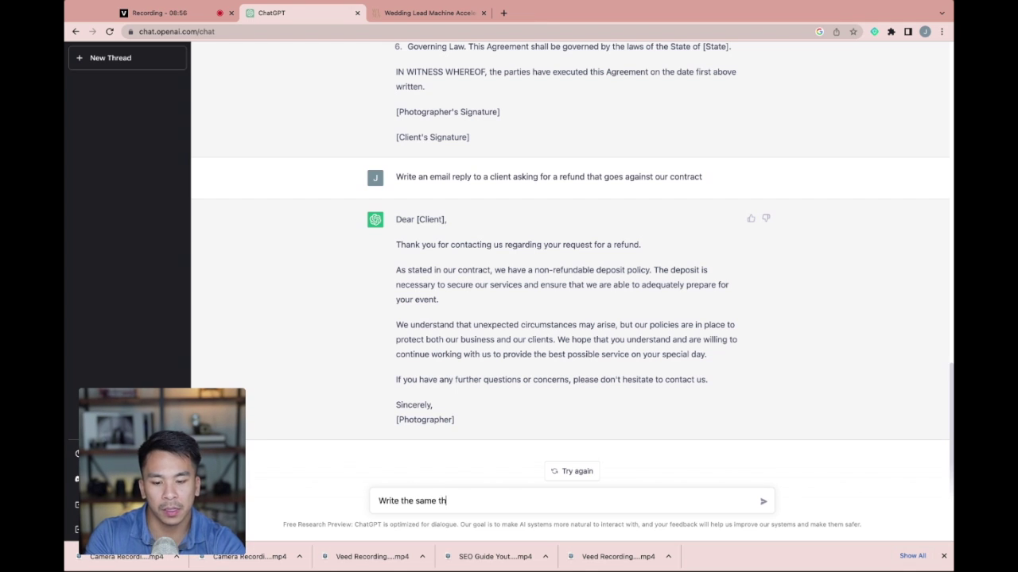
text(ing, but in a happ)
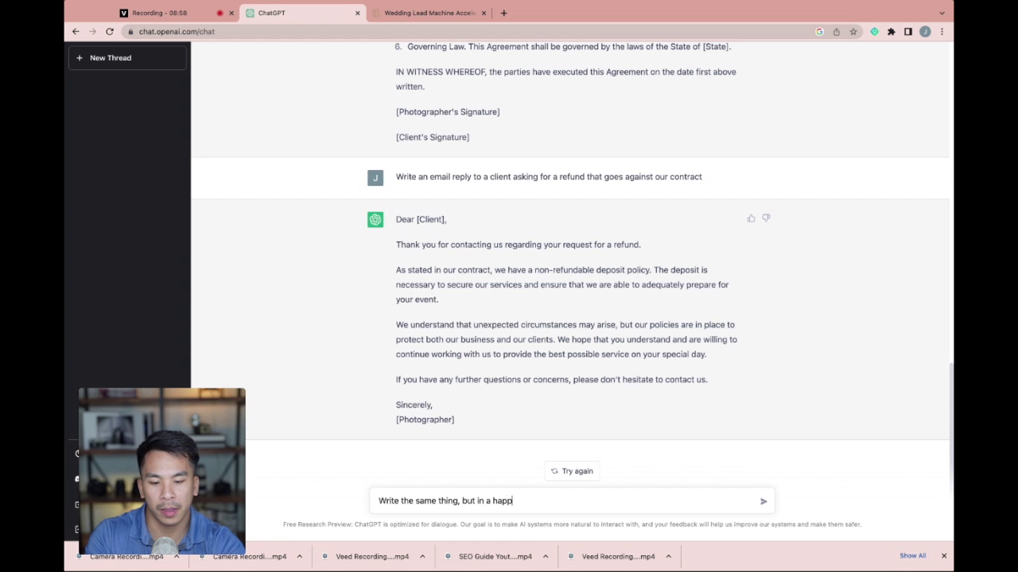
text(ier more pleasant ton)
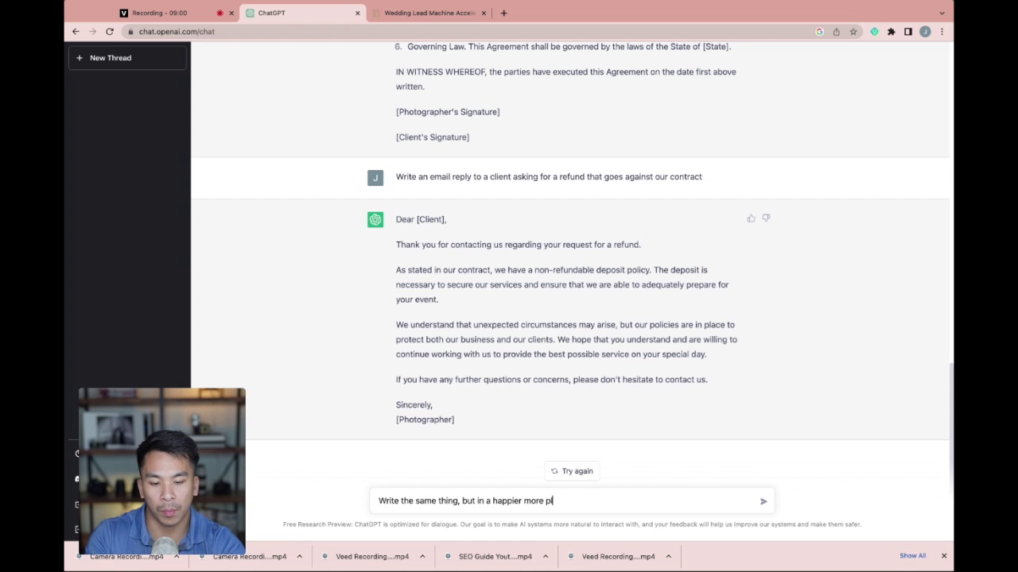
text(e)
key(Return)
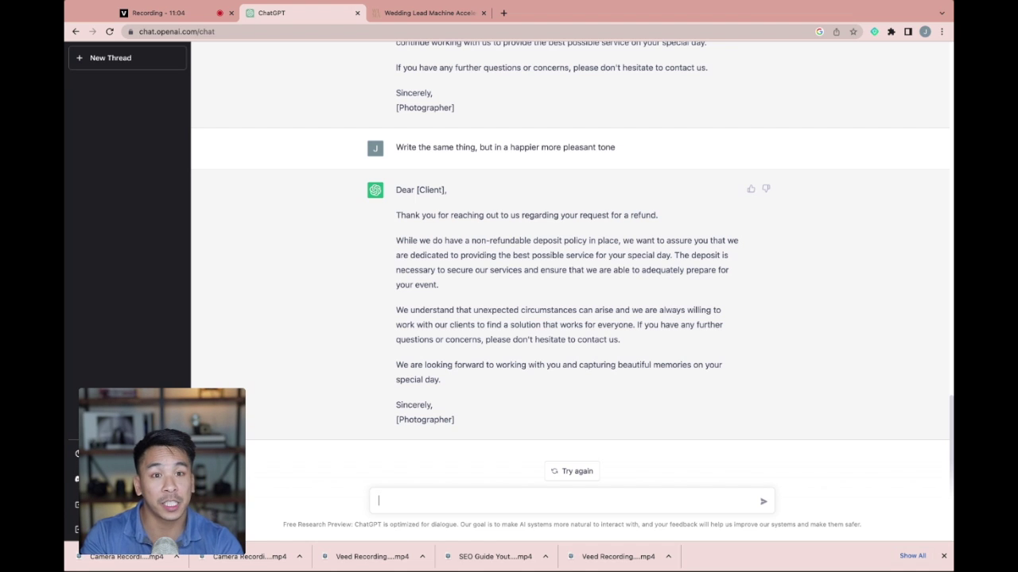
Ask "What keywords should I put on my website, to rank higher on google for wedding photographers in new york city".
text(What keywords should I put on my website, to rank higher on google for)
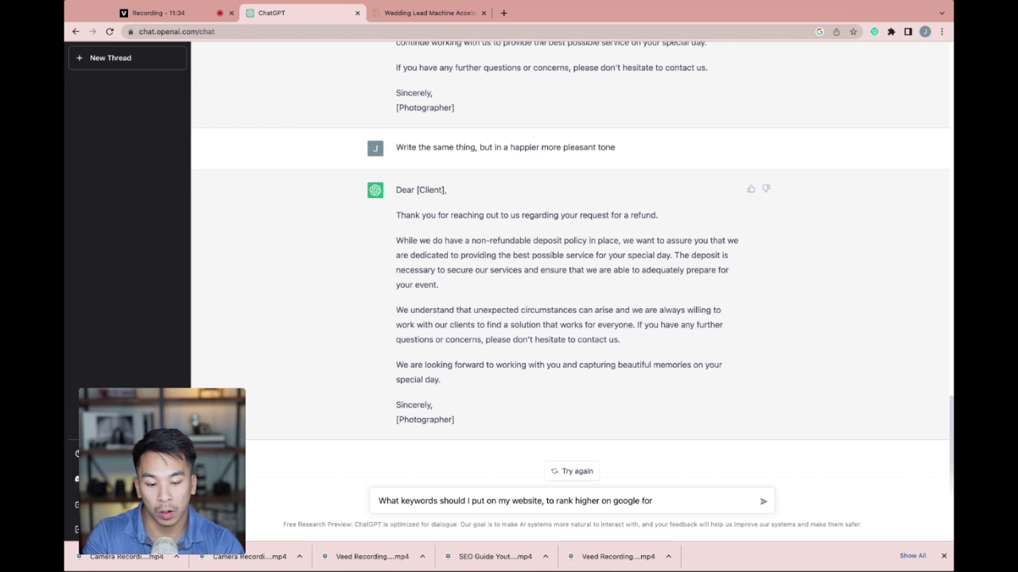
text( wedding photog)
key(BackSpace)
key(BackSpace)
key(BackSpace)
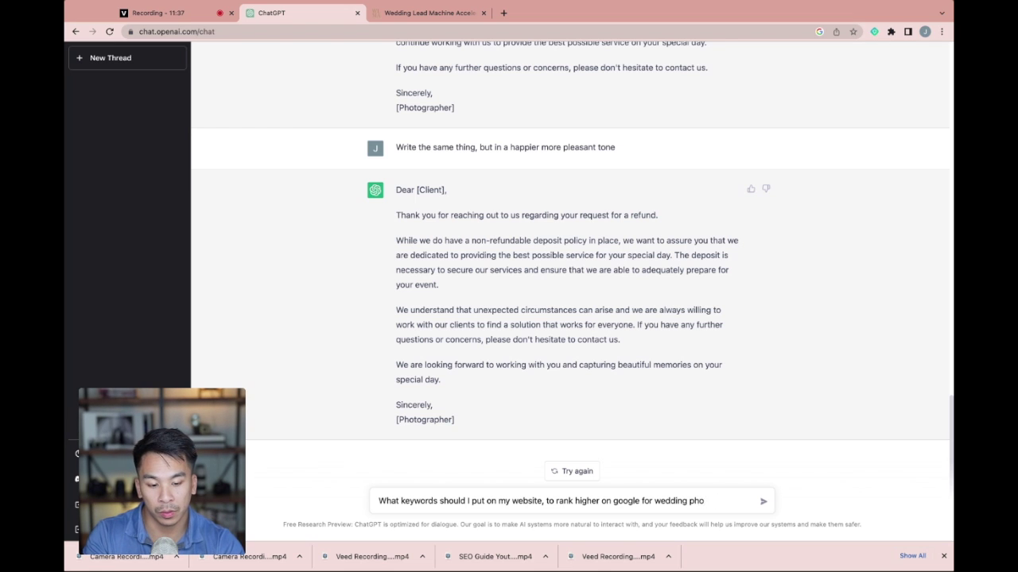
text(tographers in new yor cit)
key(BackSpace)
key(BackSpace)
key(BackSpace)
key(BackSpace)
text(k city)
key(Return)
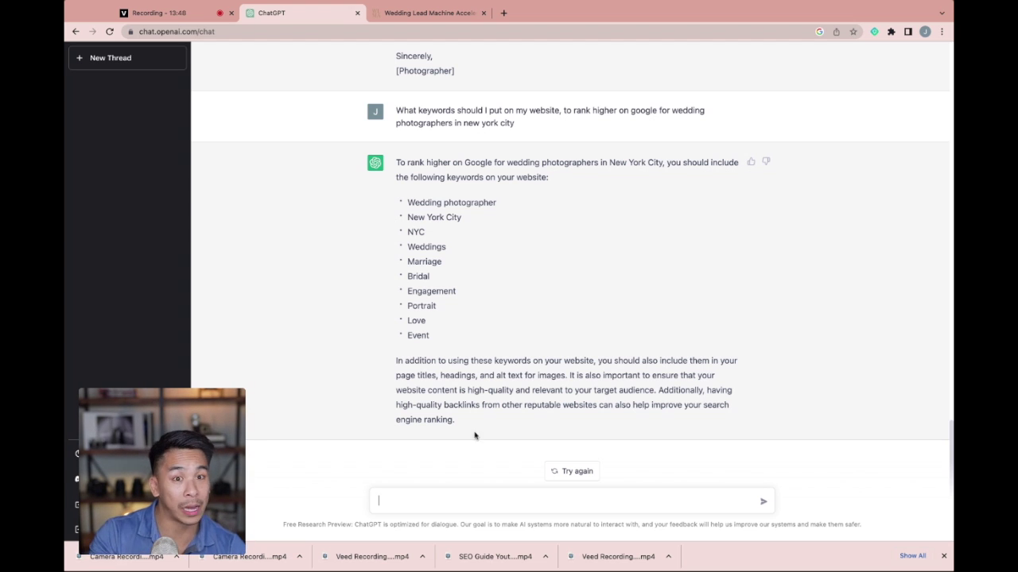
Submit "I'm a wedding photographer. Can you write an SEO friendly blog of the top wedding venues in new york city".
text(I'm a wedding photographer. Can you write )
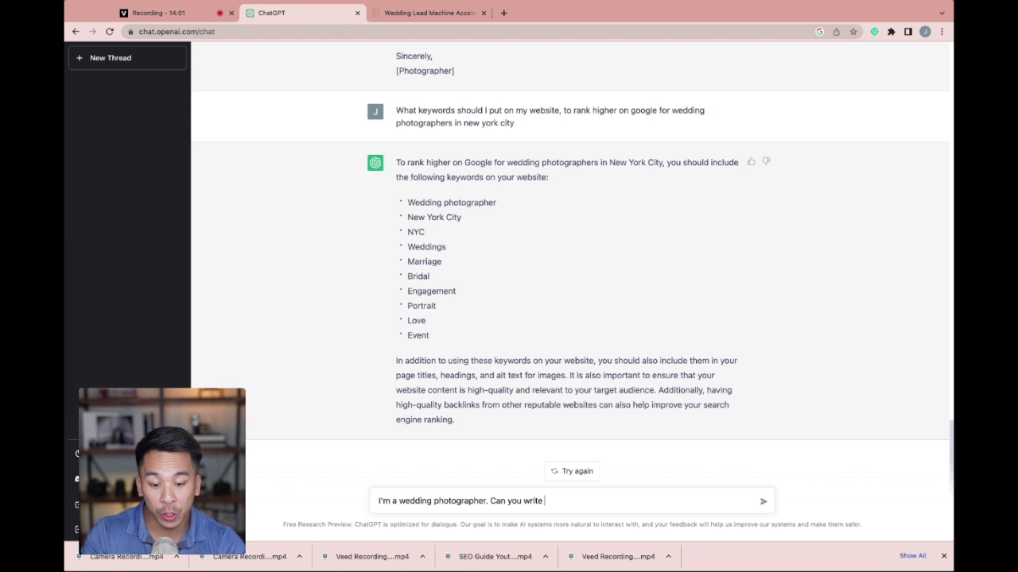
text(an SEO )
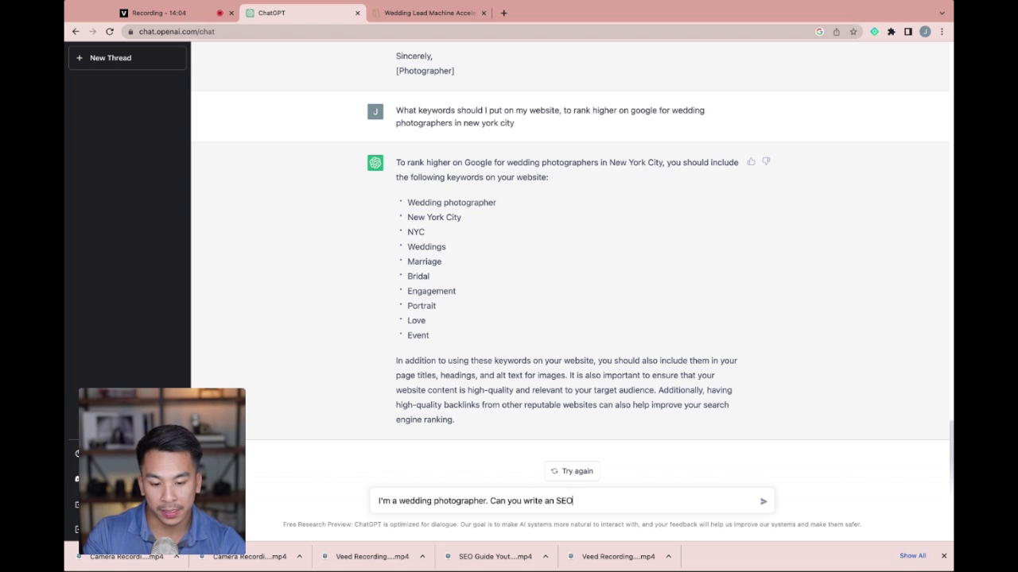
text(friendly blog )
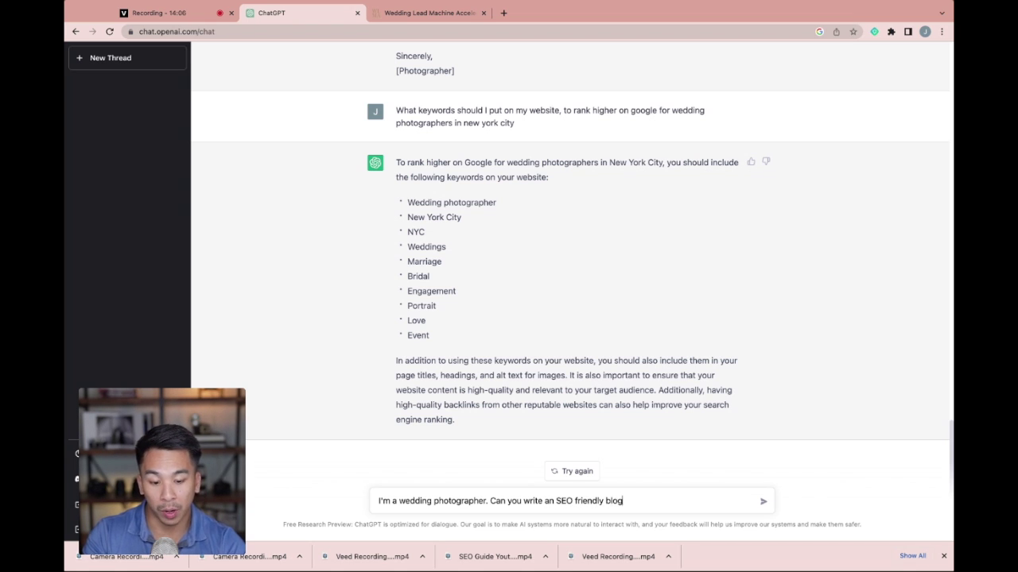
text(of the top wedding venues in new york city)
key(Return)
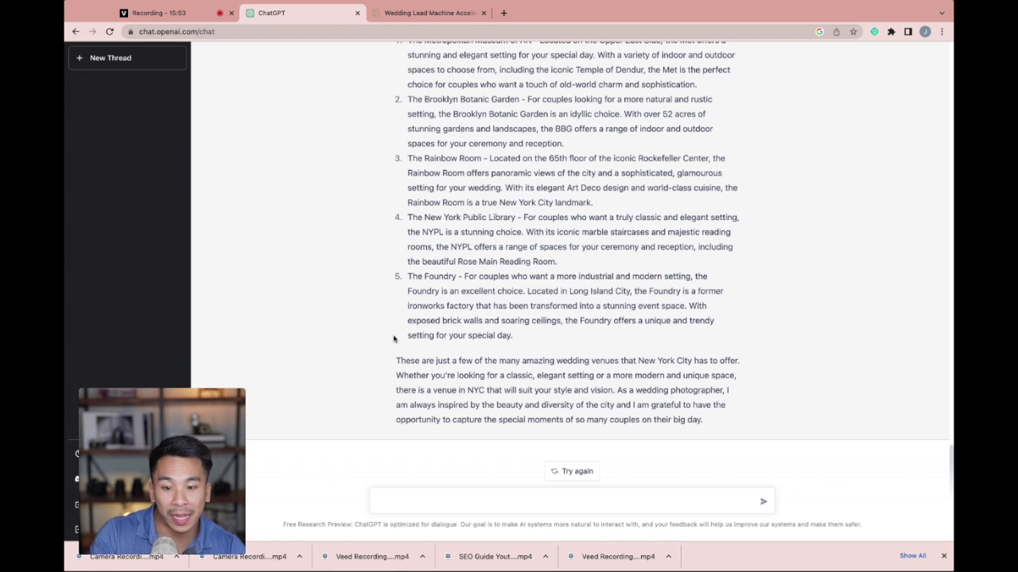
Review the venue blog post and request a shorter version with "Write this again , but in more concise bullet points".
scroll(395, 340, up, 3)
scroll(395, 340, down, 1)
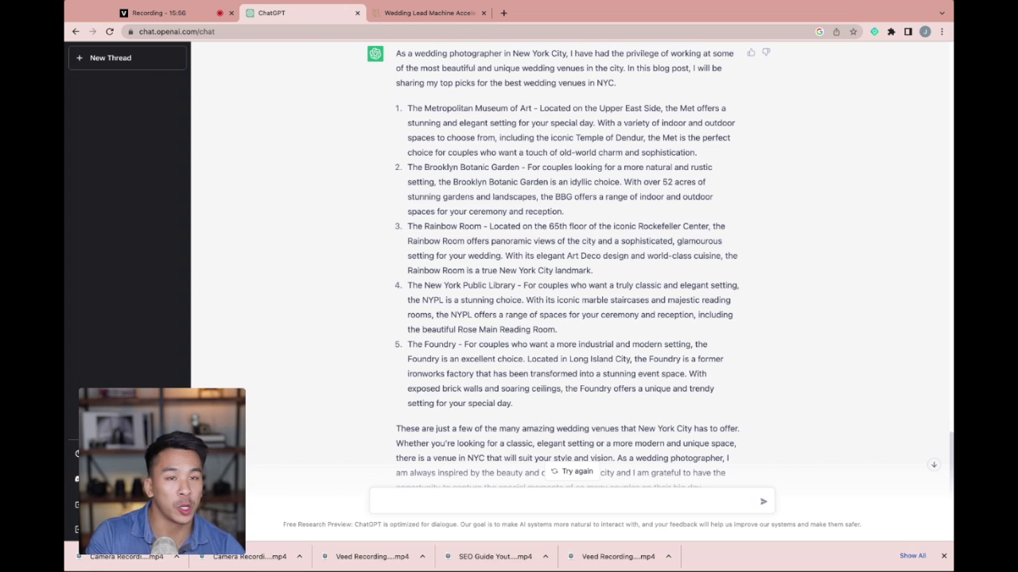
scroll(398, 327, down, 1)
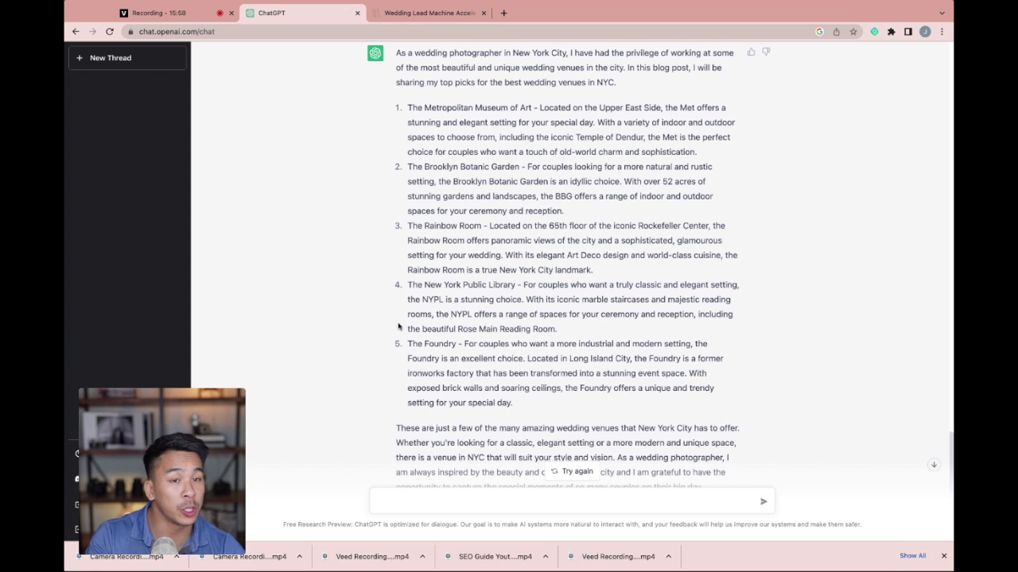
scroll(399, 326, down, 2)
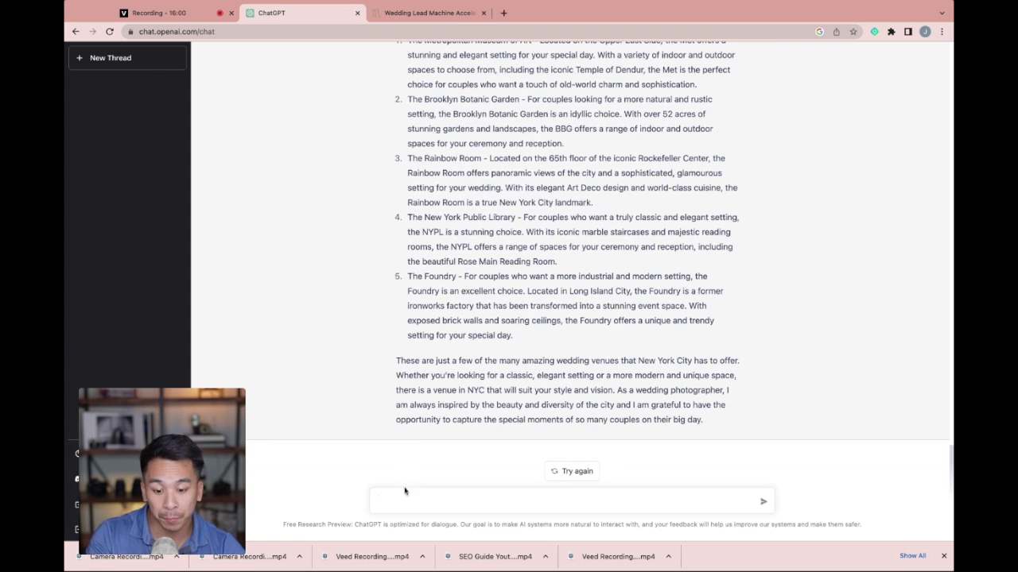
click(404, 499)
text(Write this again ,)
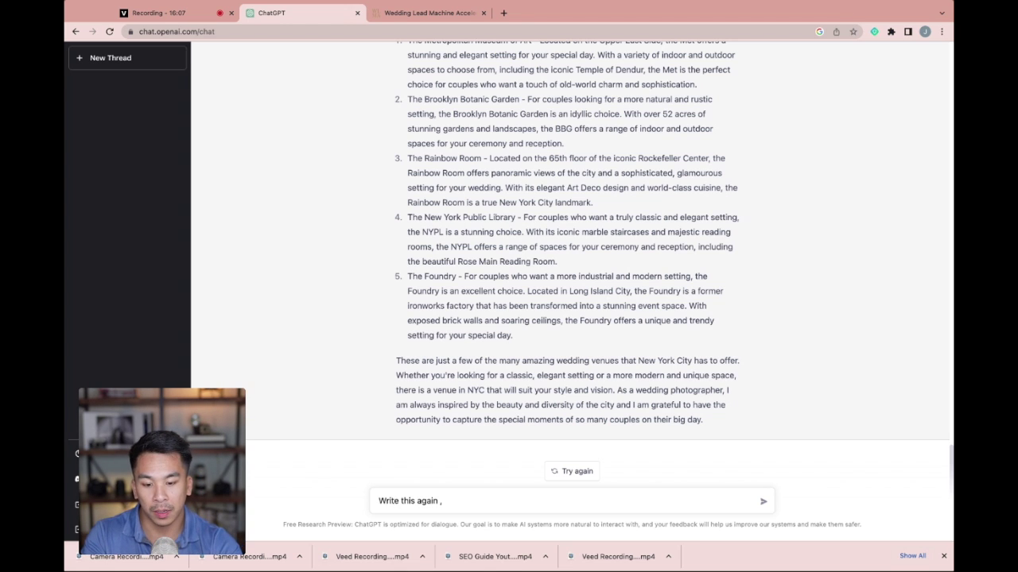
text( but in more concise bullet poin)
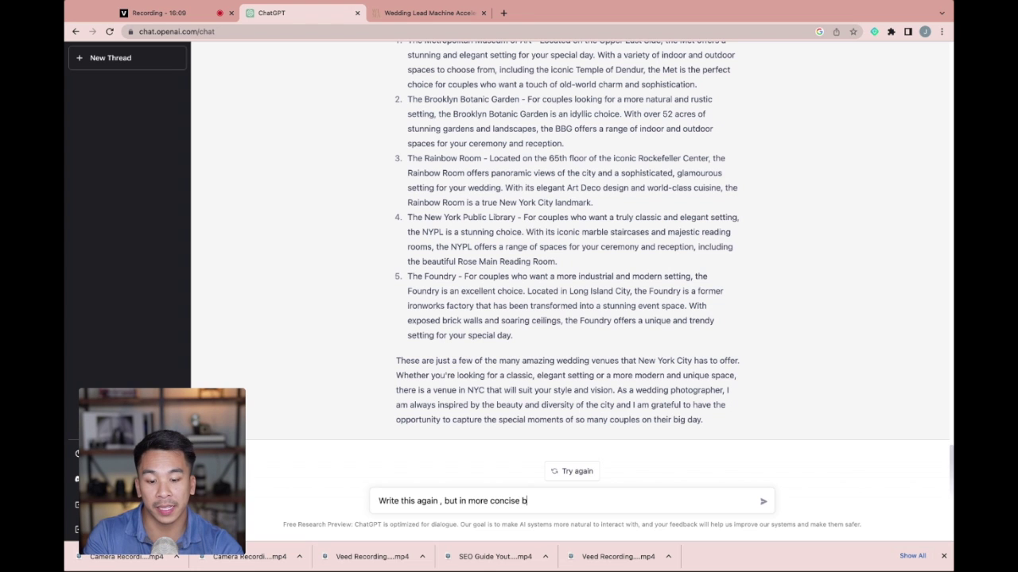
text(ts)
key(Return)
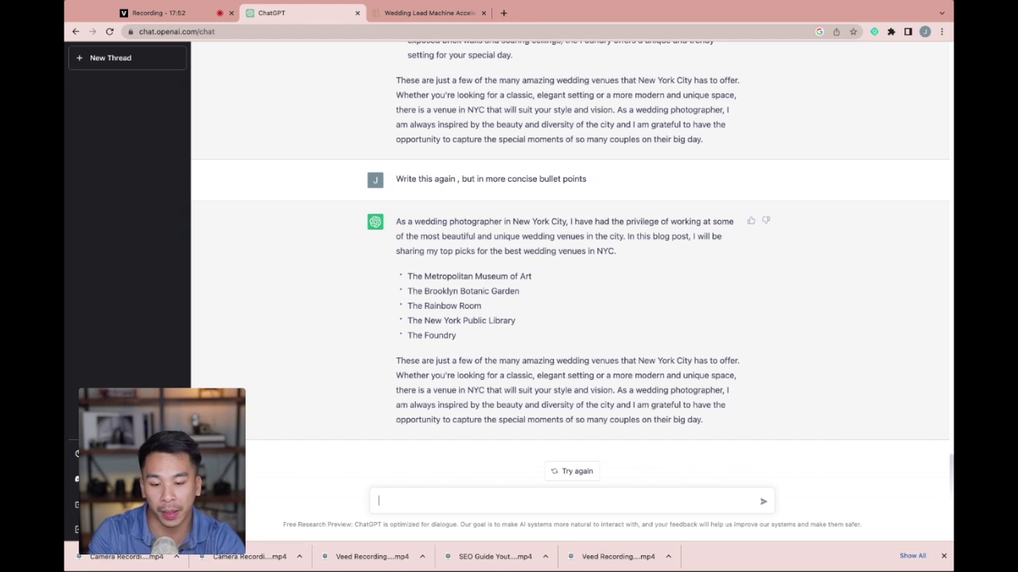
Submit the prompt "Can you create a code to get rid of the navigation on a squarespace landing page".
text(Can yo)
text(u create a c)
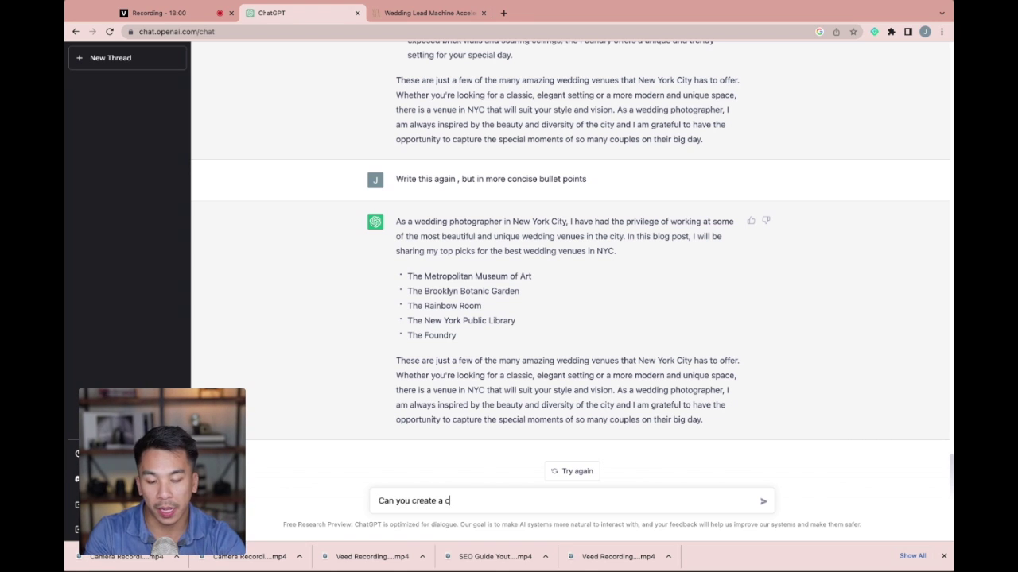
text(ode to get rid of )
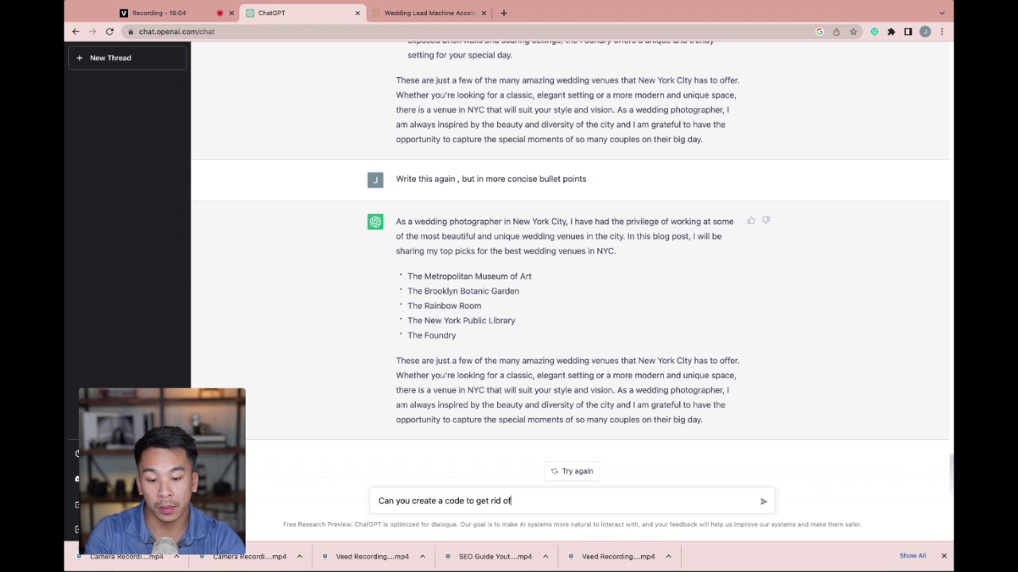
text(the navi)
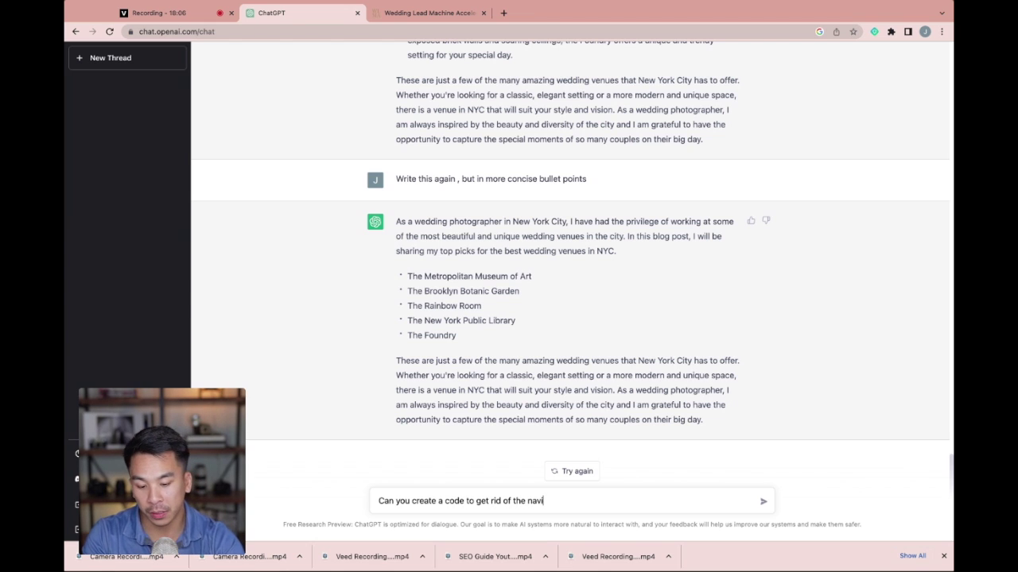
text(gation on a squarespace)
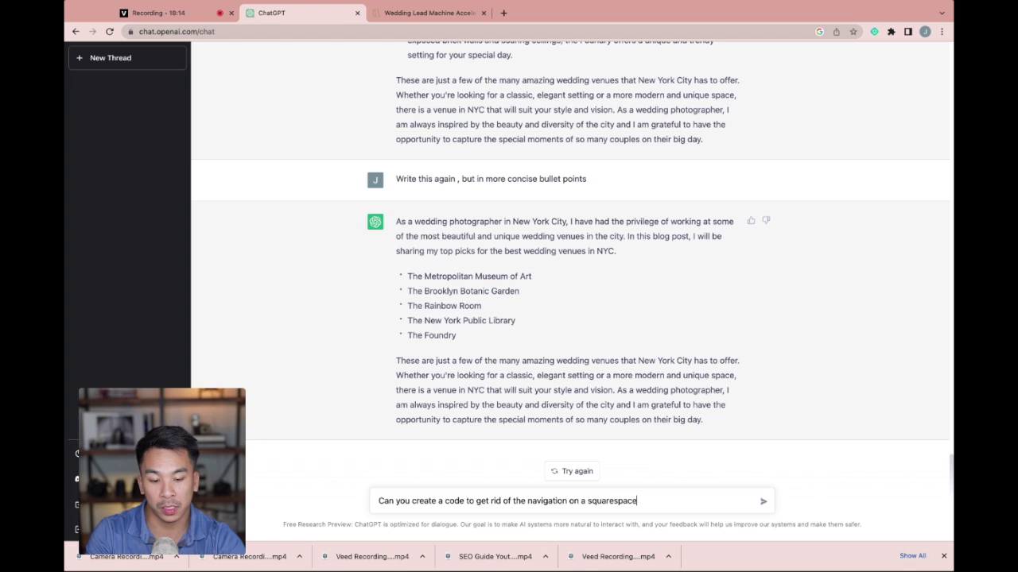
text( landing page)
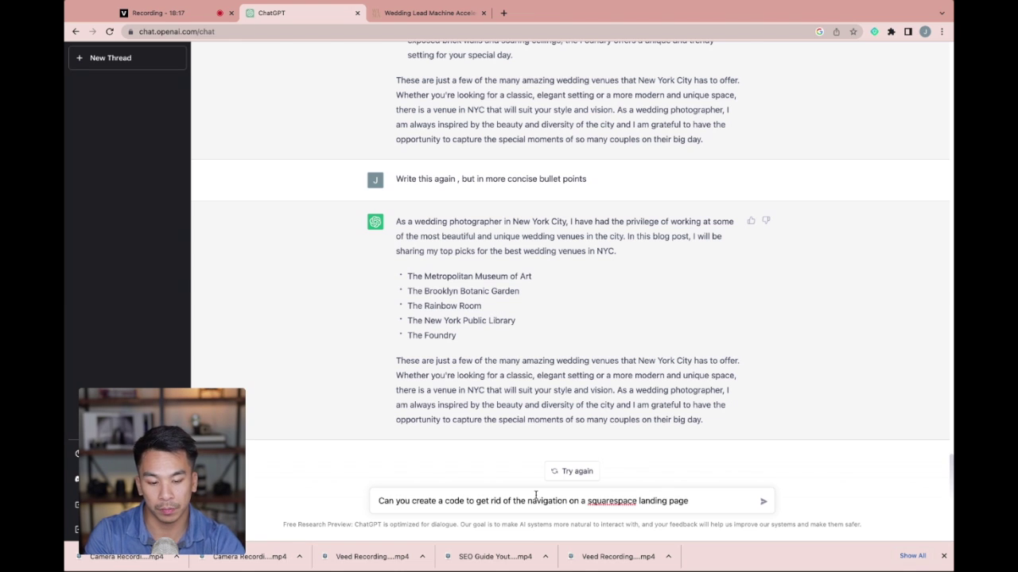
key(Return)
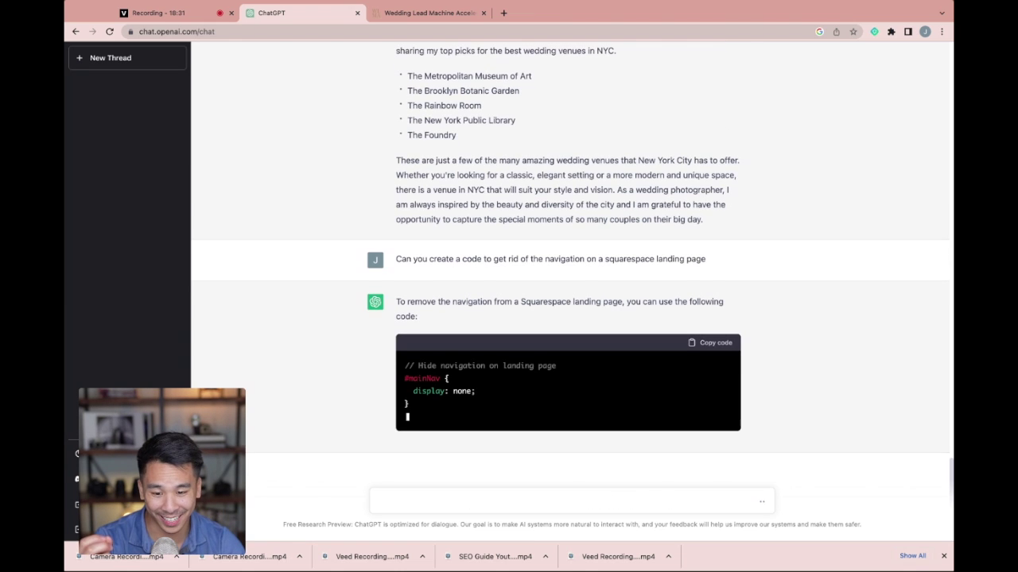